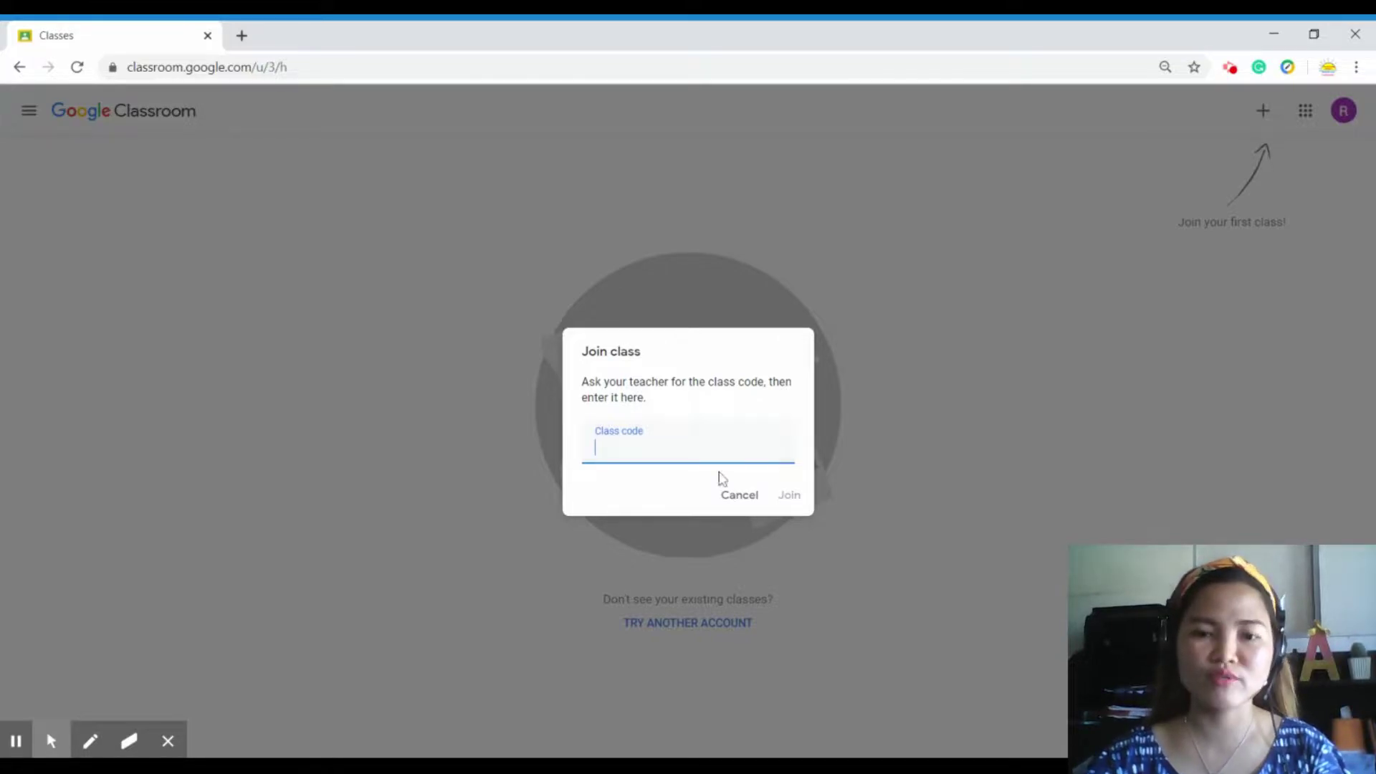
Step: Dismiss the class code prompt and open the student account's Gmail inbox, closing the other account's inbox
click(740, 499)
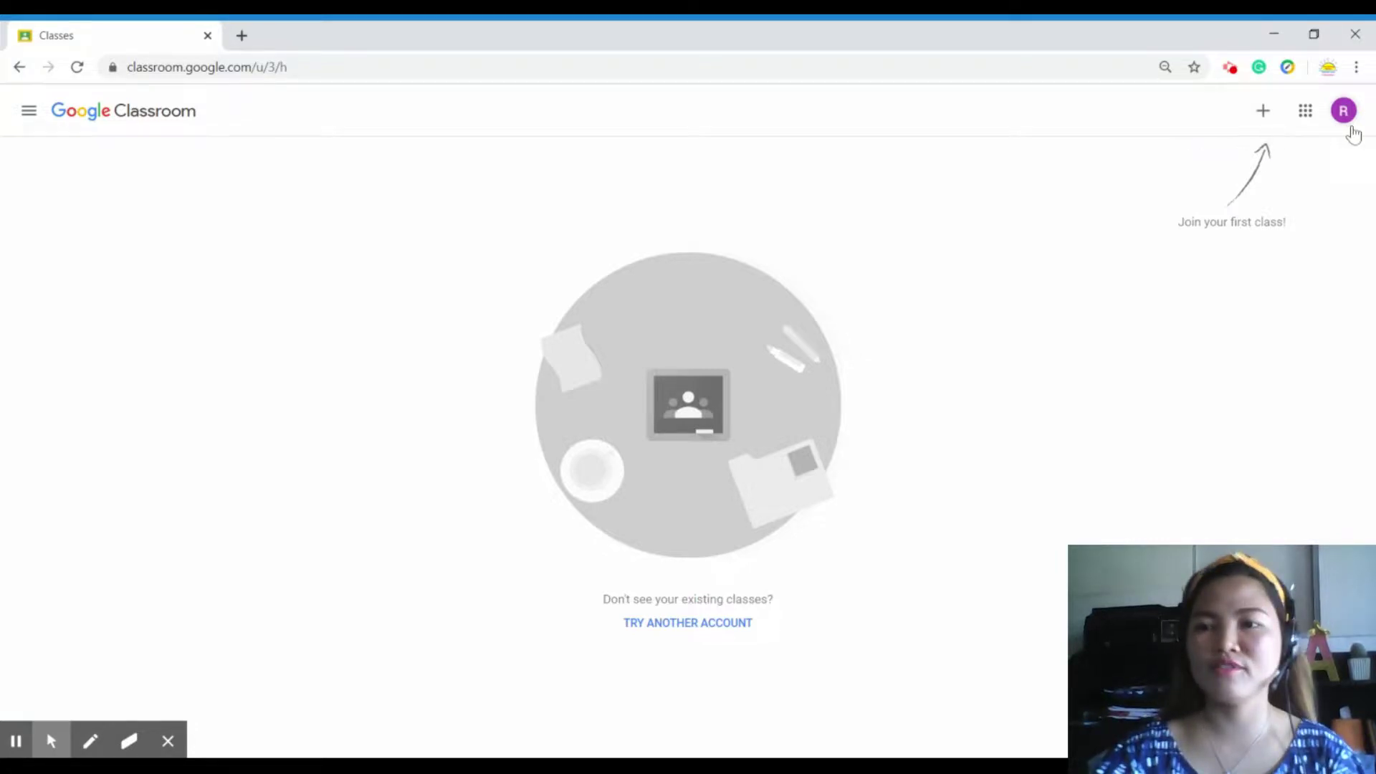
click(242, 36)
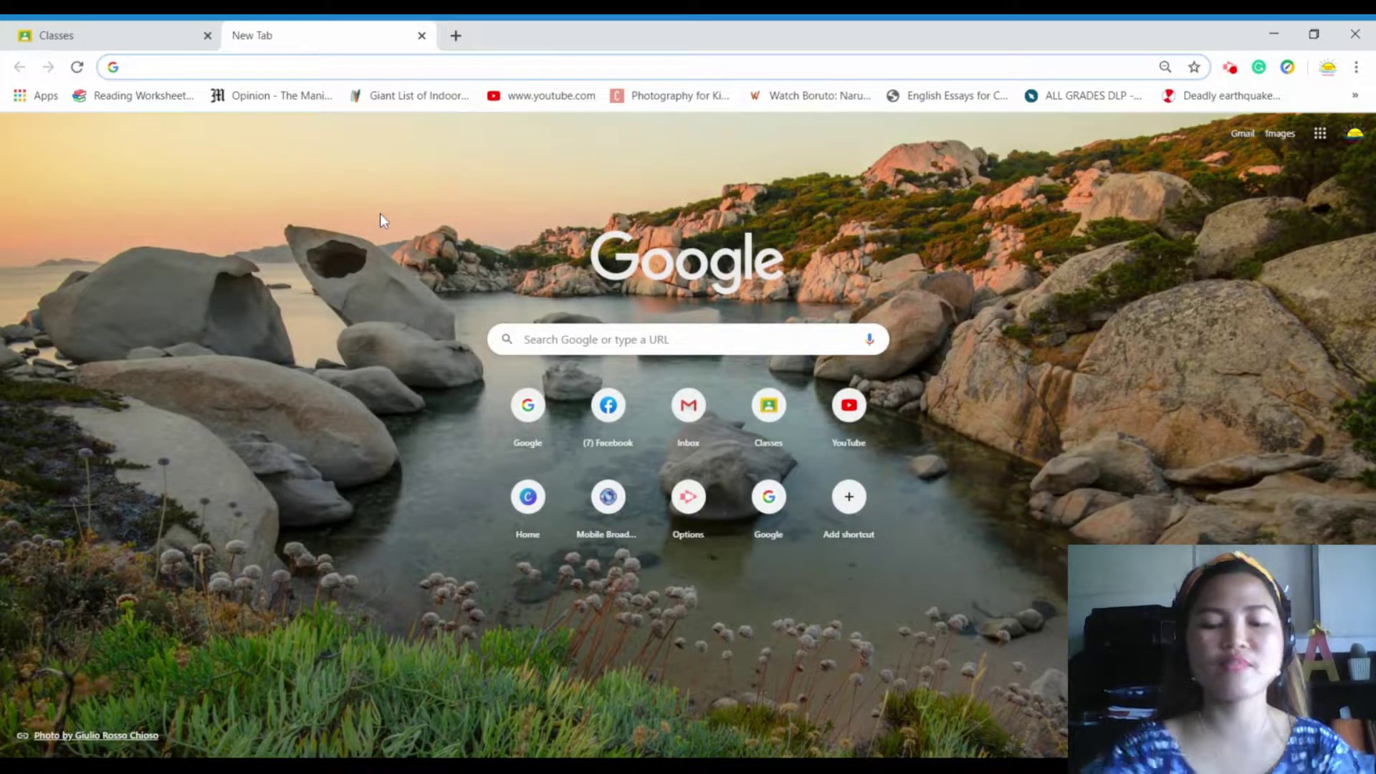
text(mail)
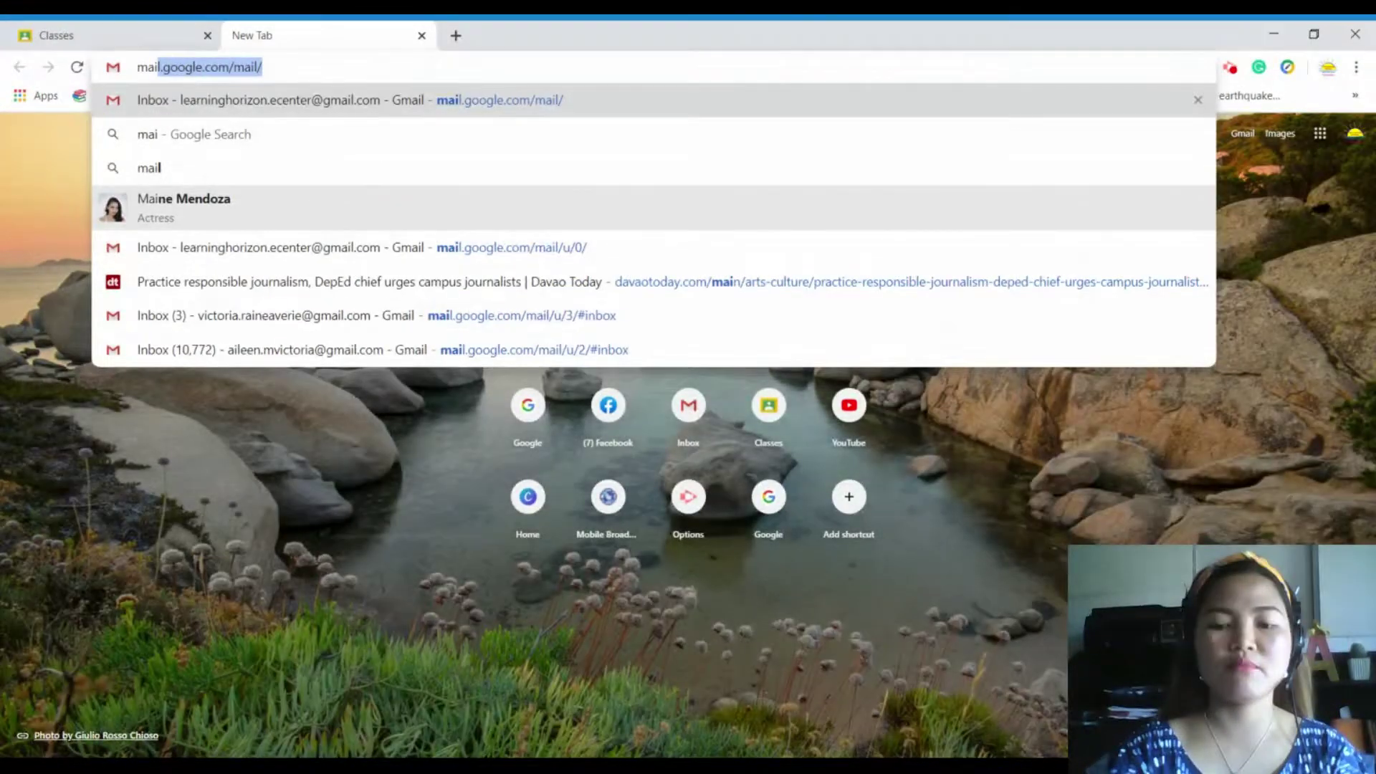
key(Return)
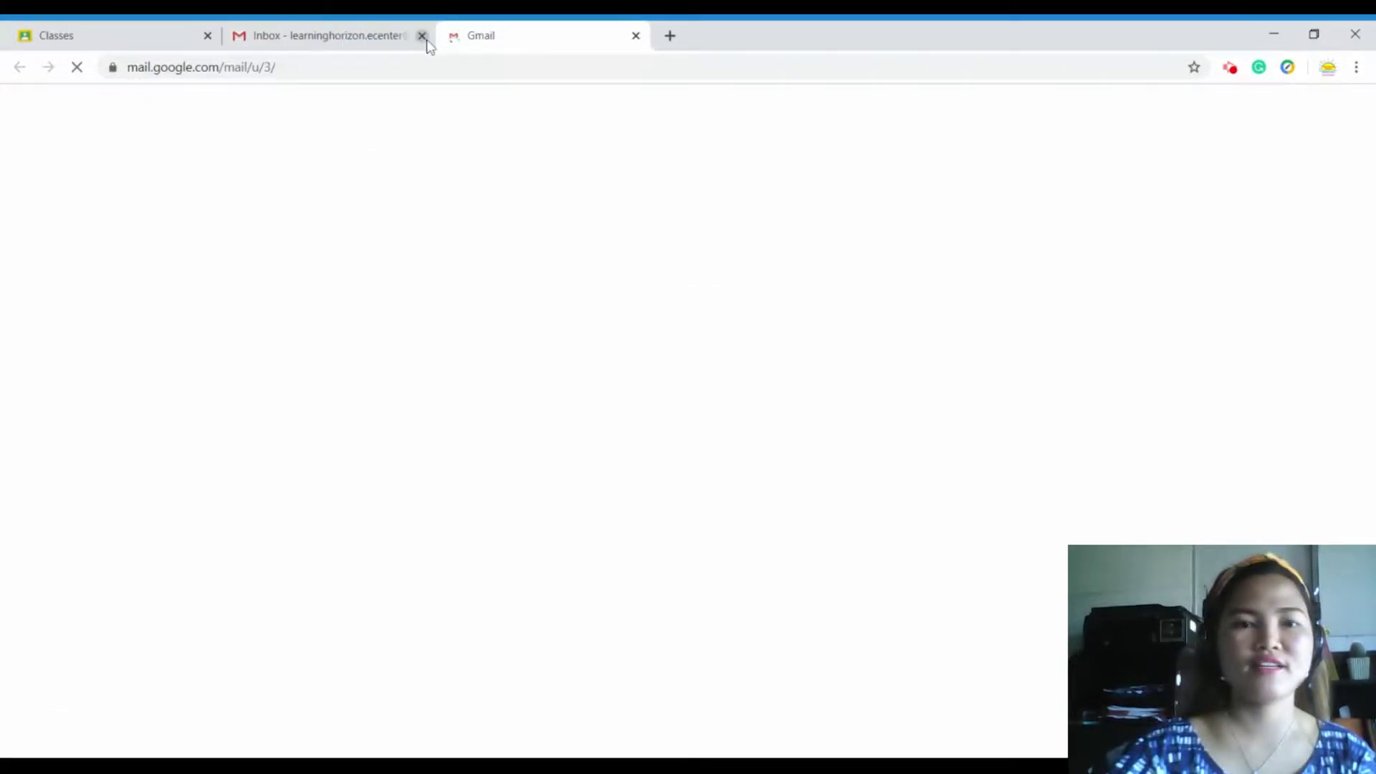
click(422, 36)
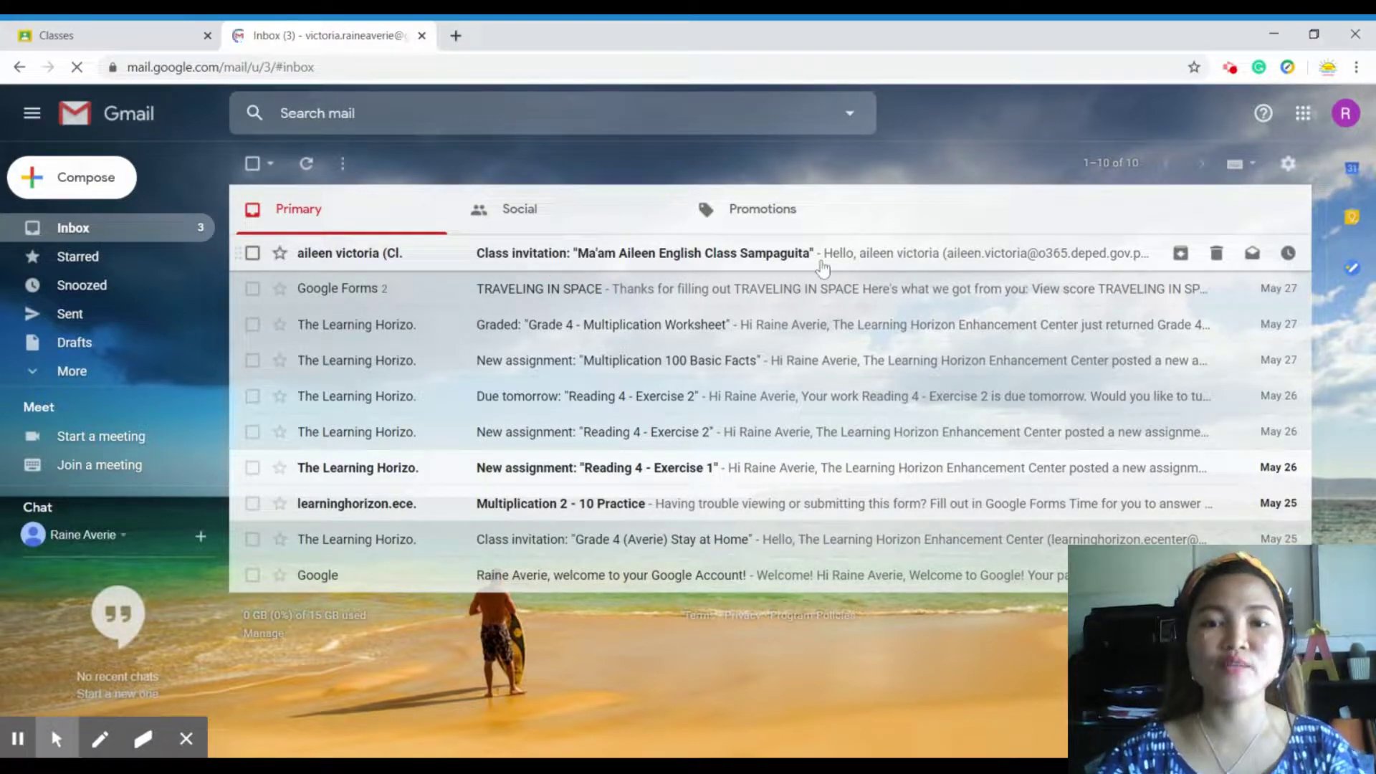
Step: Open the class invitation e-mail for the Sampaguita English class and accept it to join the class
click(681, 258)
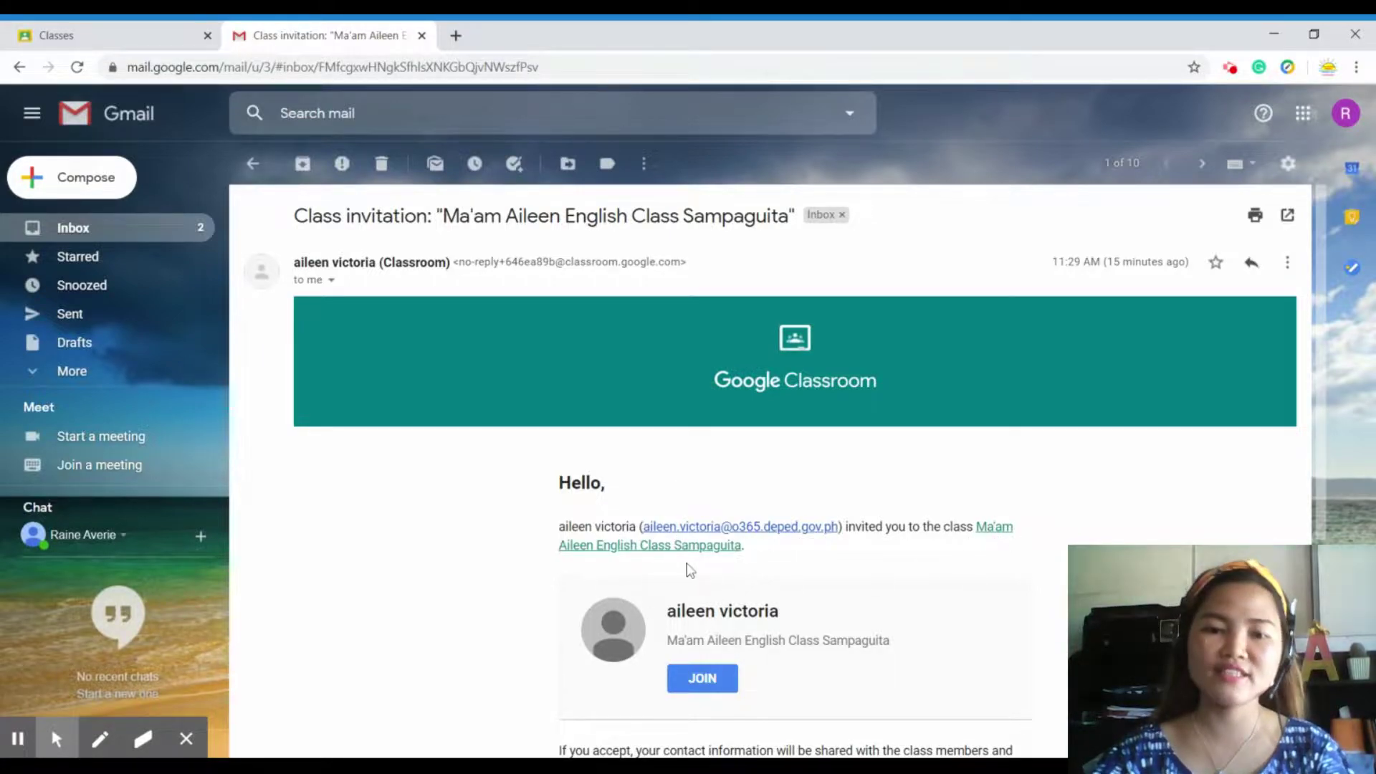
scroll(784, 505, down, 3)
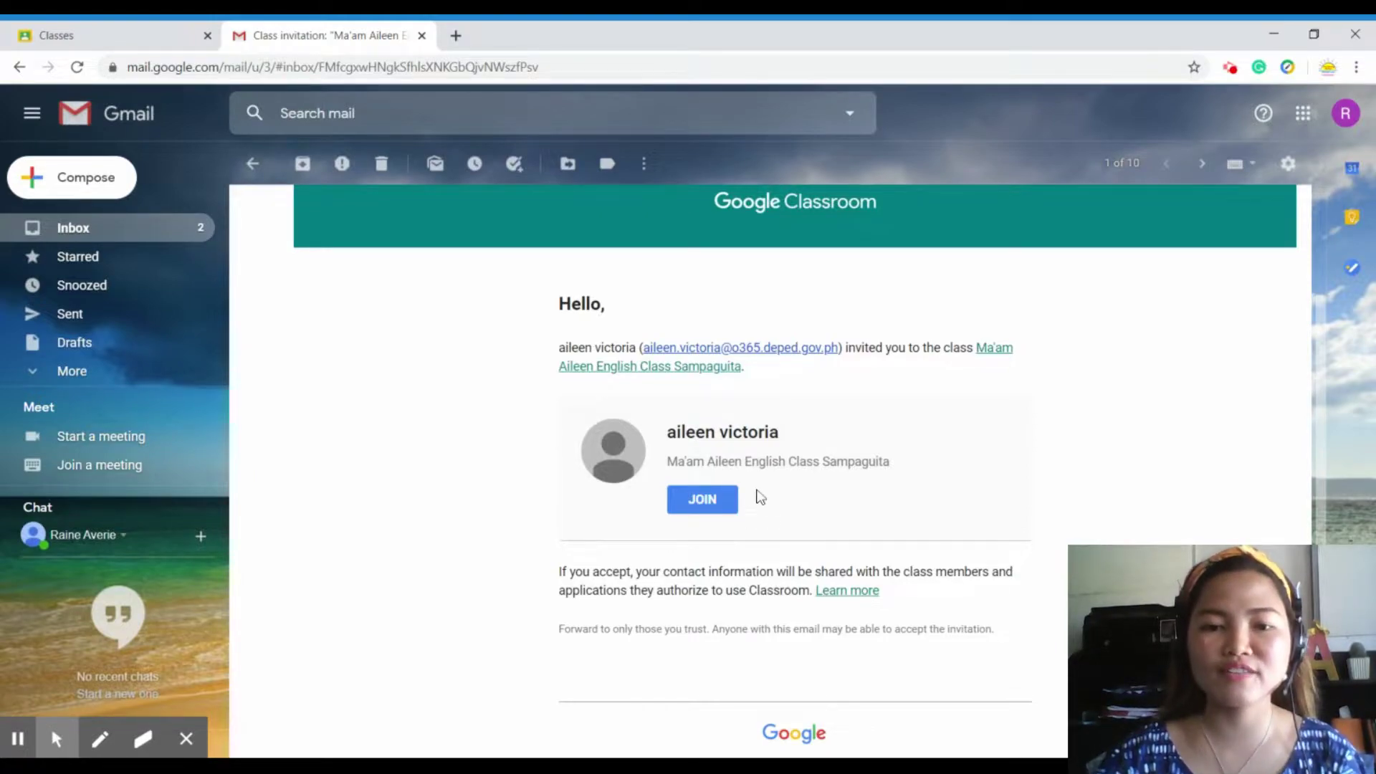
click(701, 502)
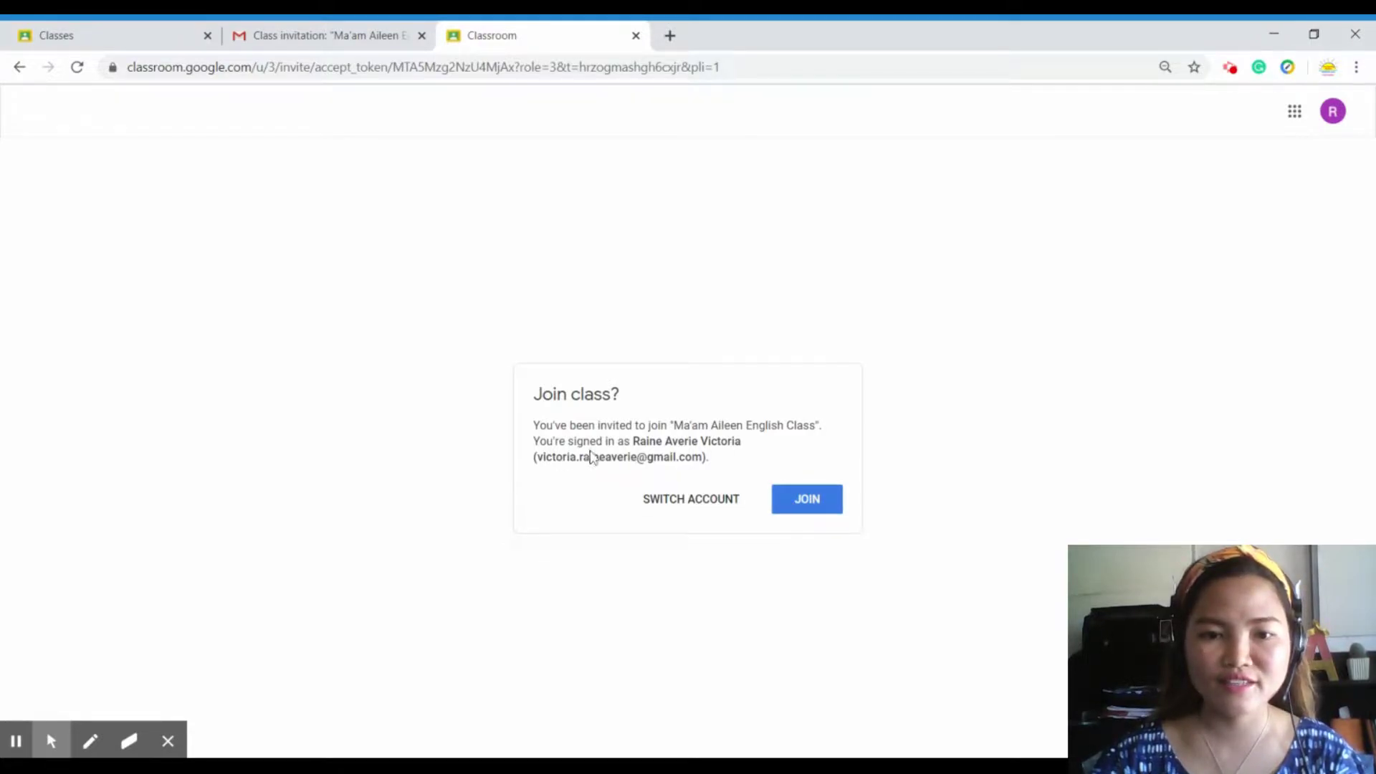
click(796, 506)
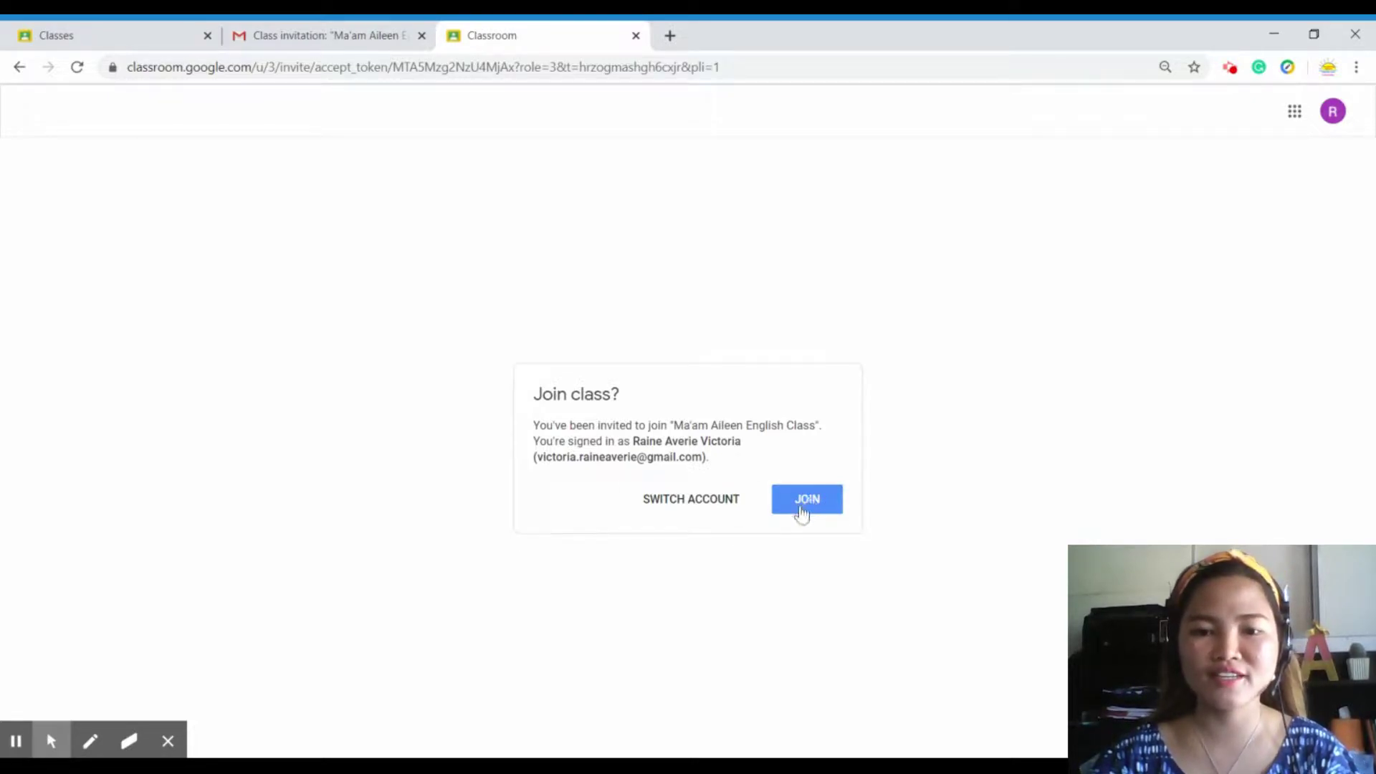
click(800, 507)
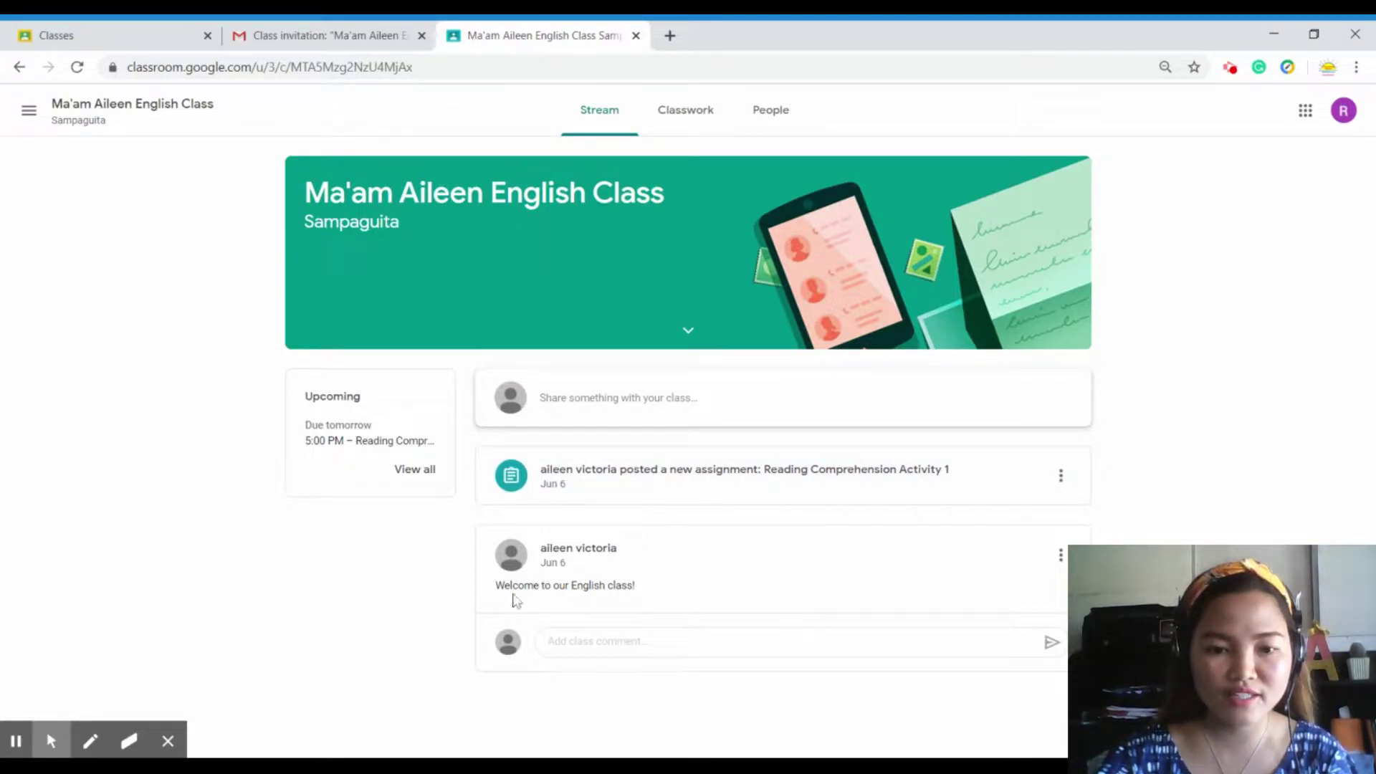
Step: Open the welcome post's comment field, start a blank class post and view its attachment options
click(595, 642)
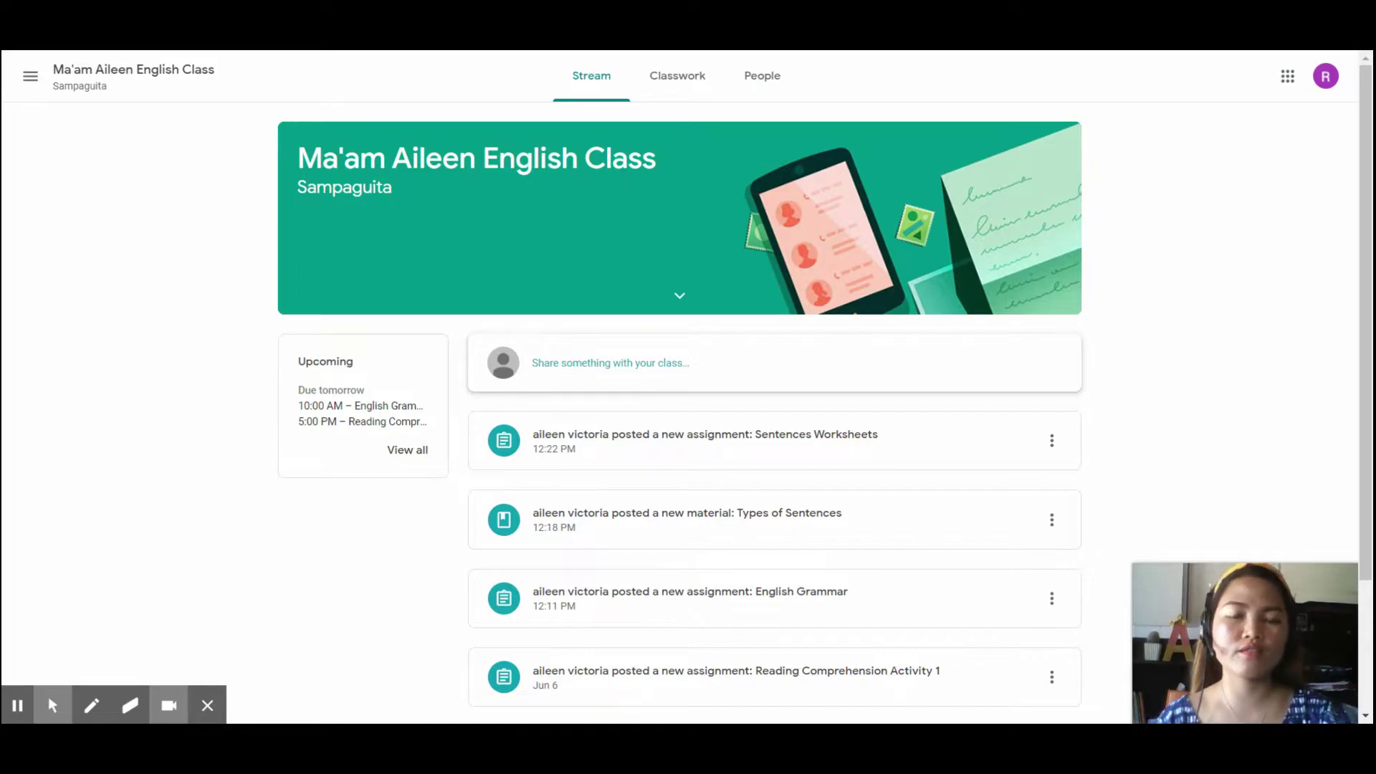
click(573, 369)
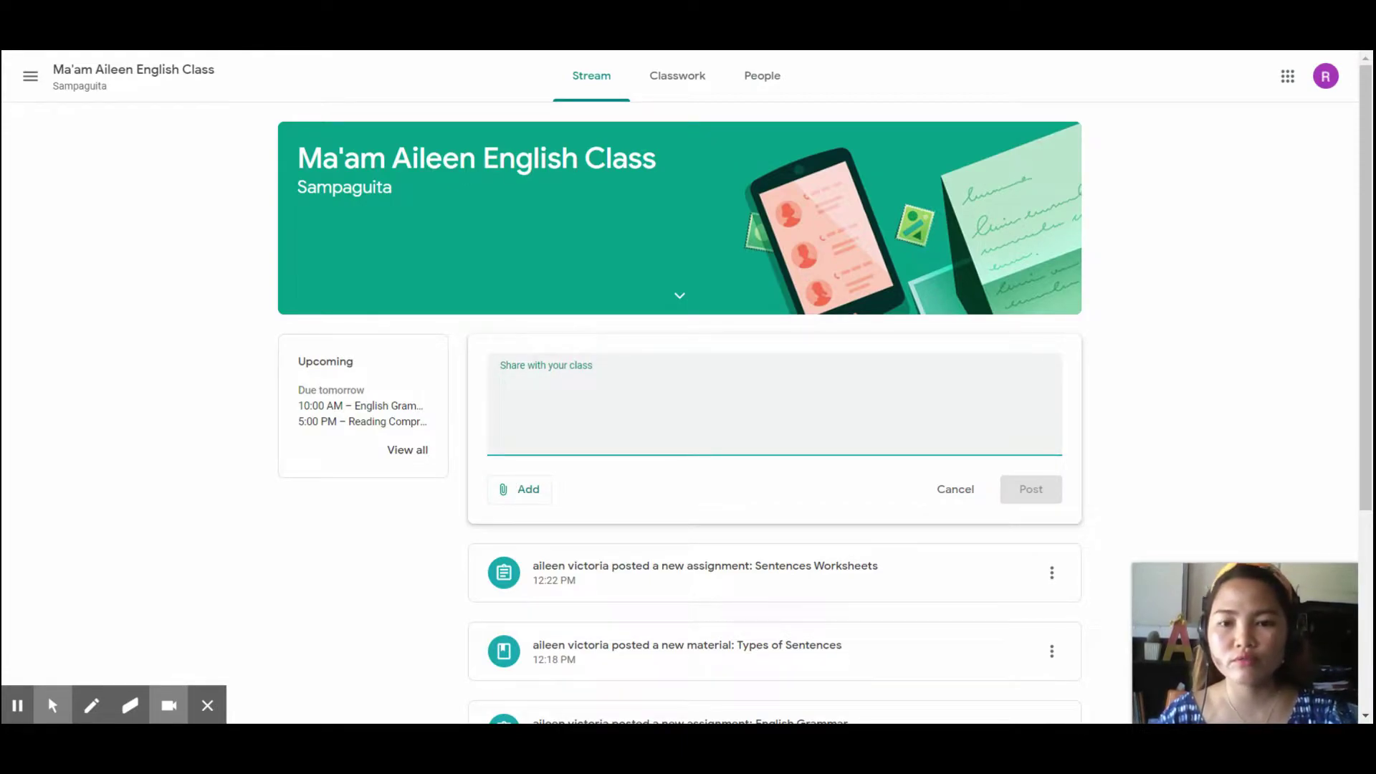
click(513, 495)
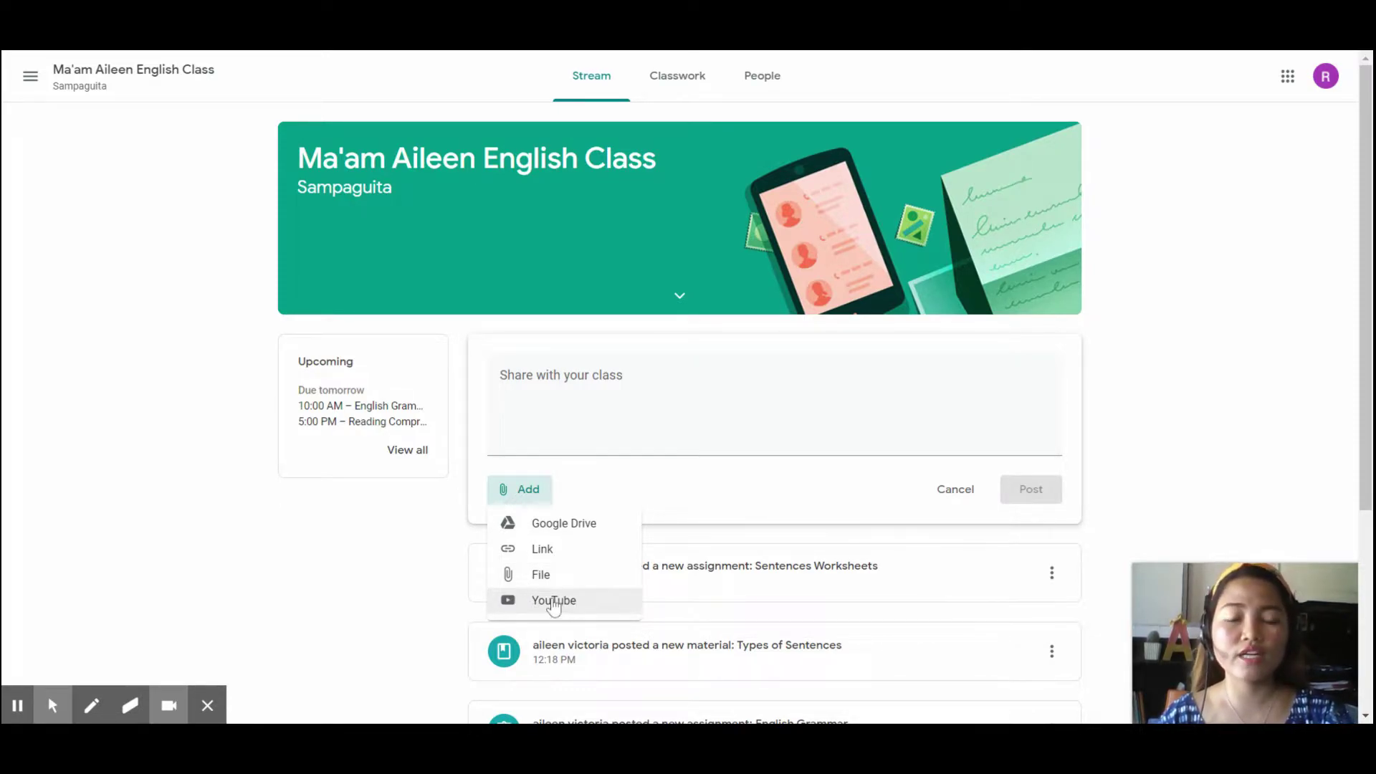
key(Escape)
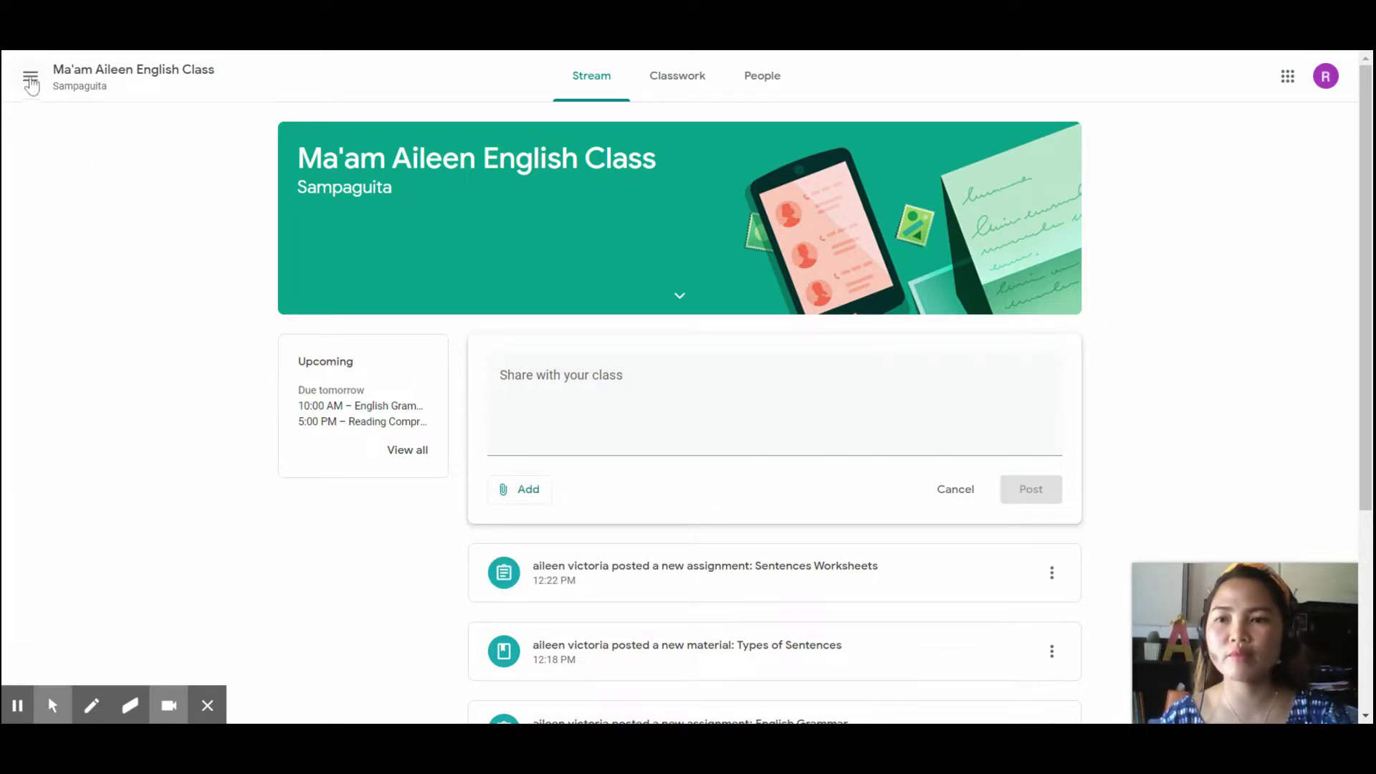
Step: Review the classroom calendar's assignments and the to-do page's pending and finished work lists
click(33, 79)
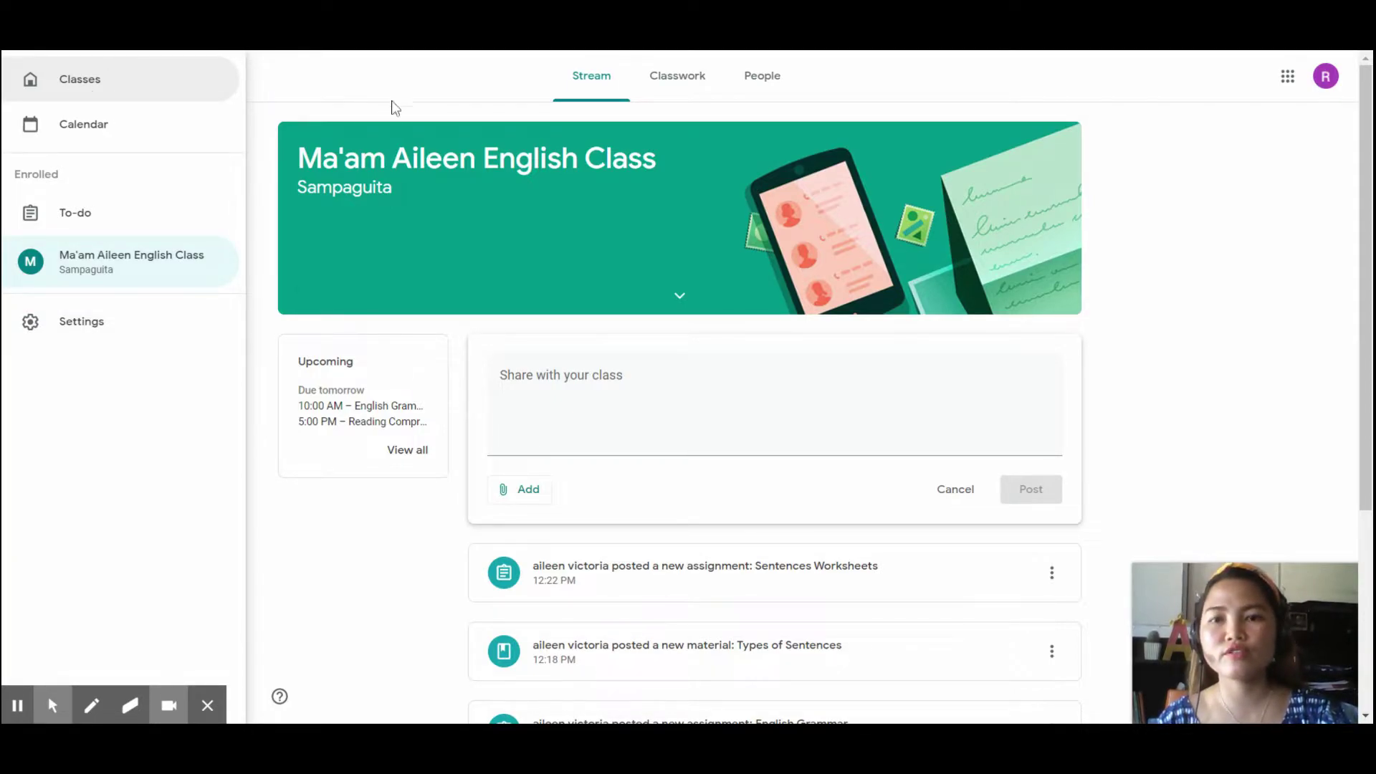
click(69, 133)
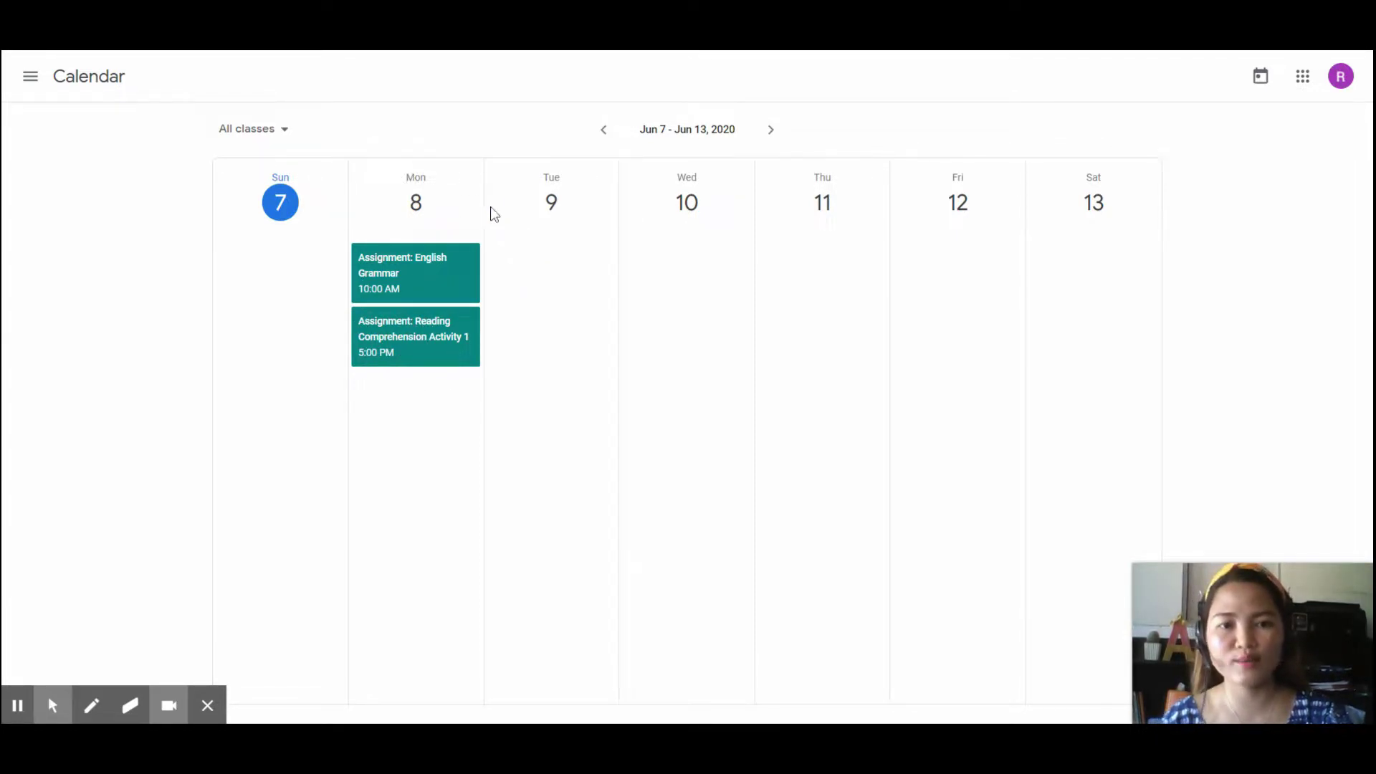
click(30, 76)
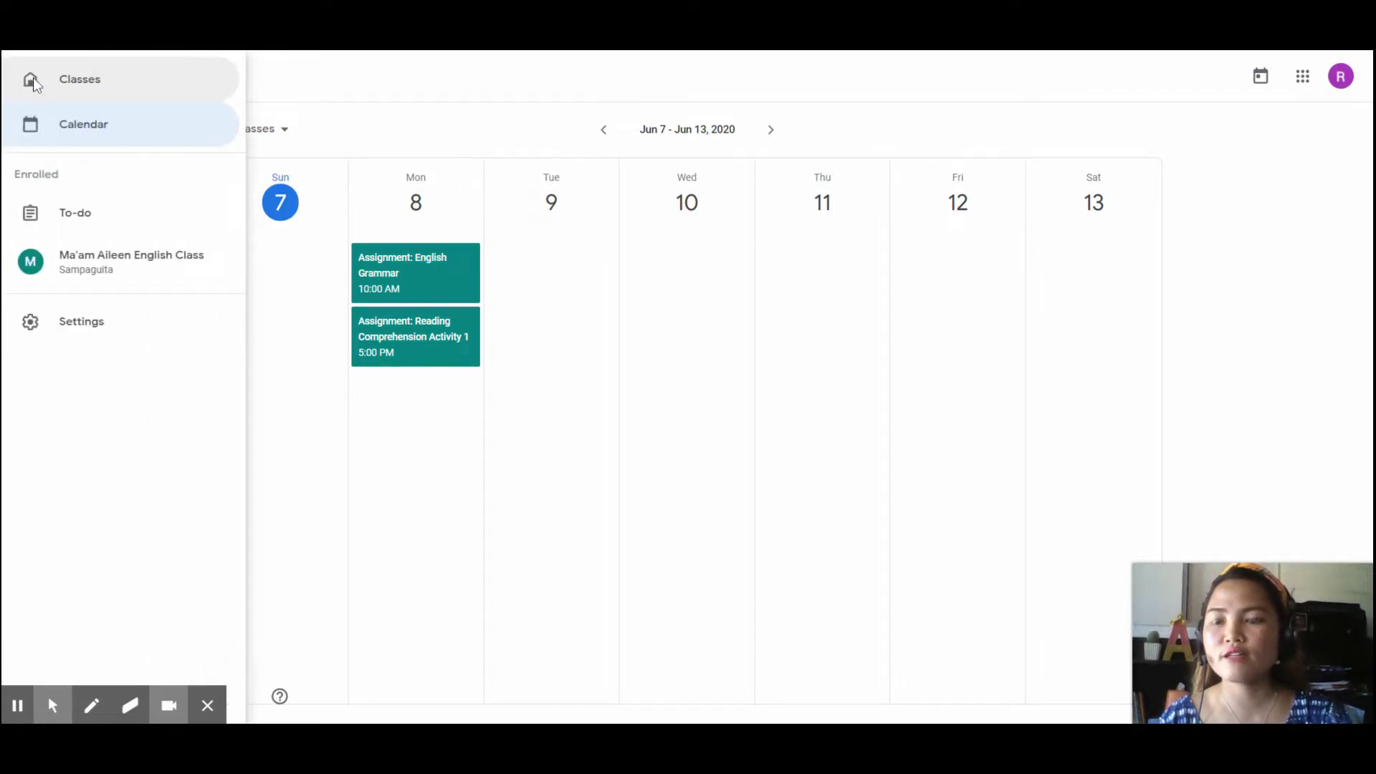
click(92, 223)
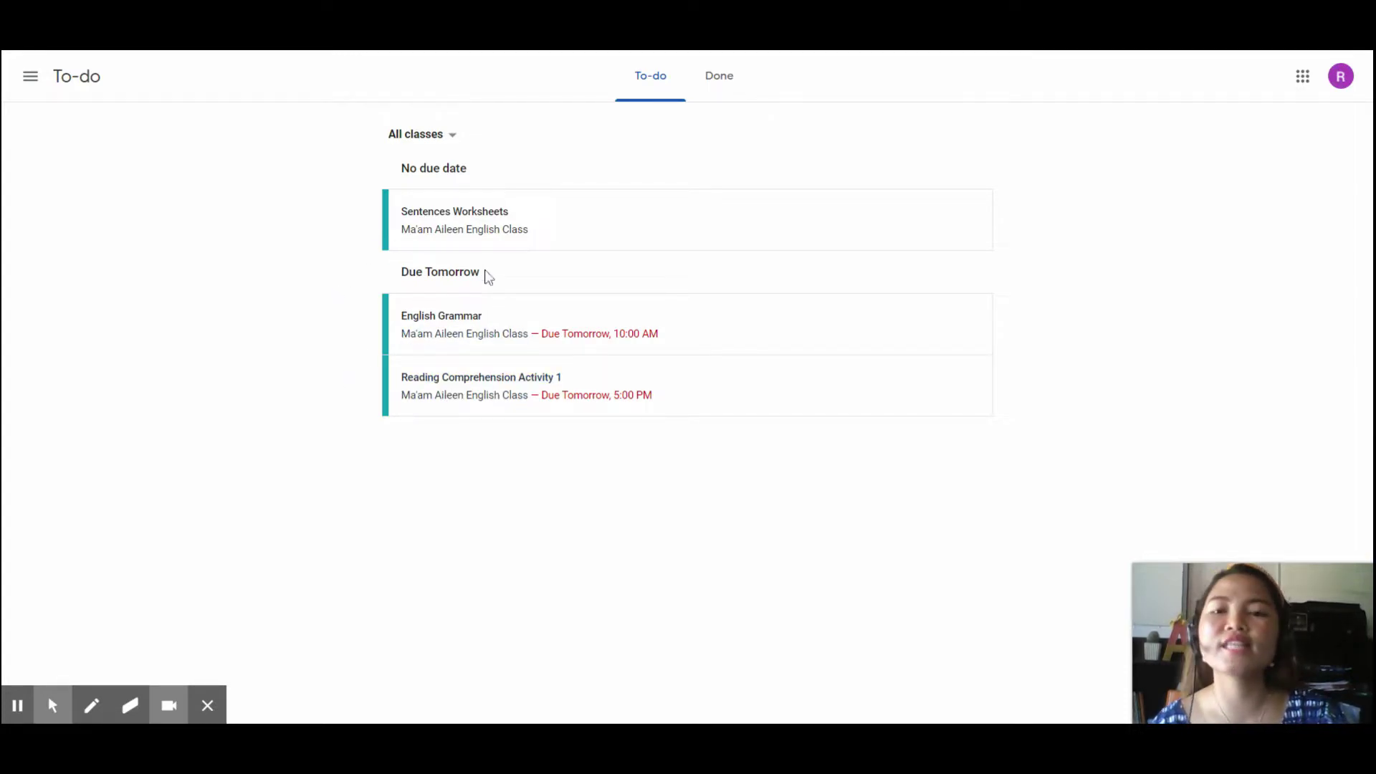
click(729, 94)
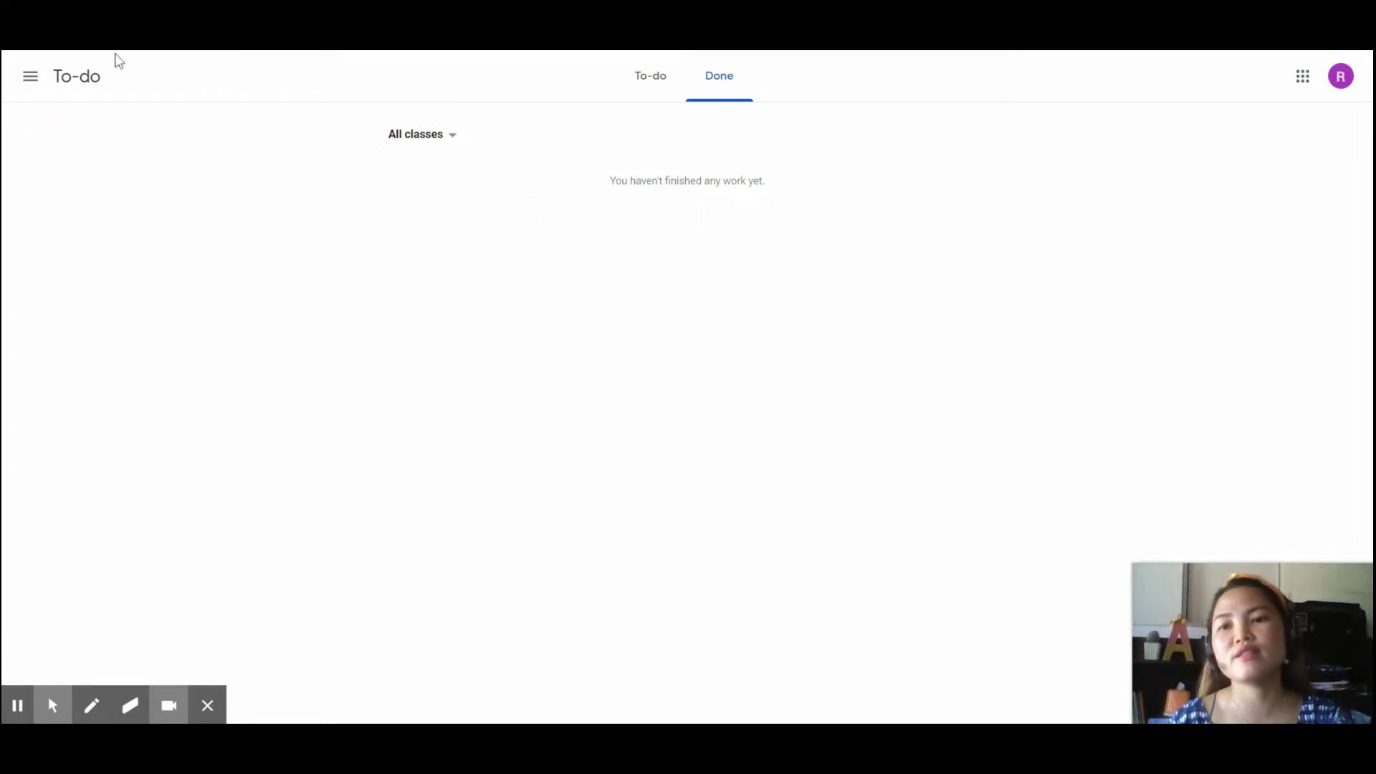
Step: Open the classroom settings and examine the profile, e-mail, comment and class notification options
click(30, 79)
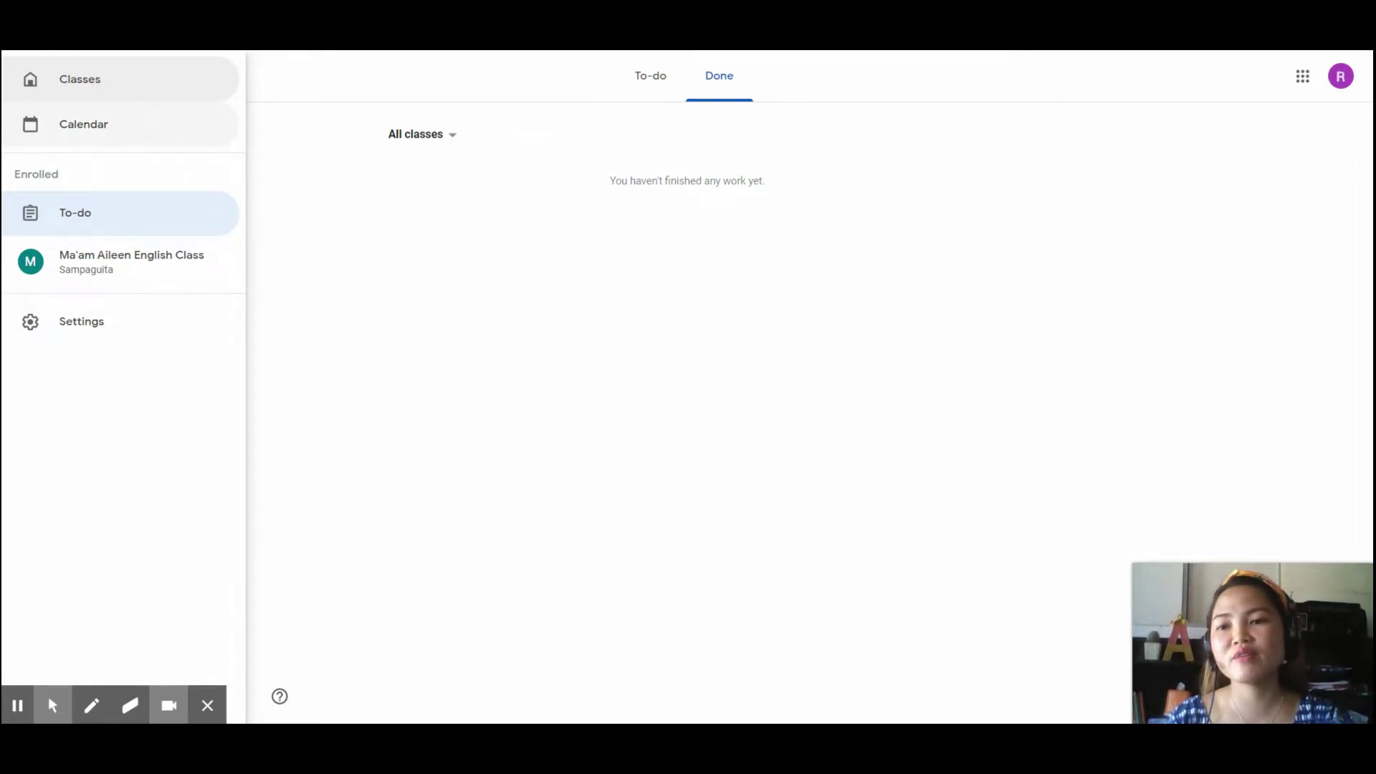
click(77, 330)
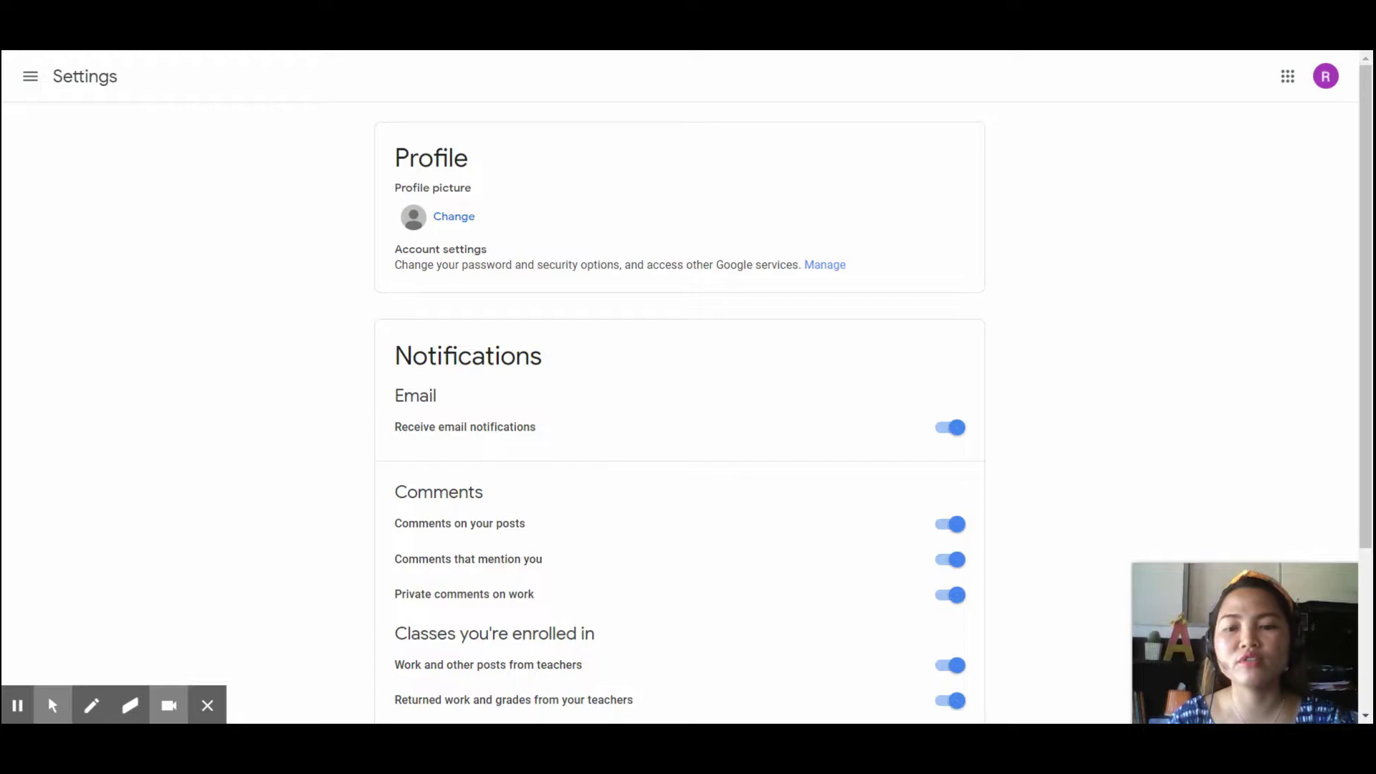
scroll(482, 364, down, 3)
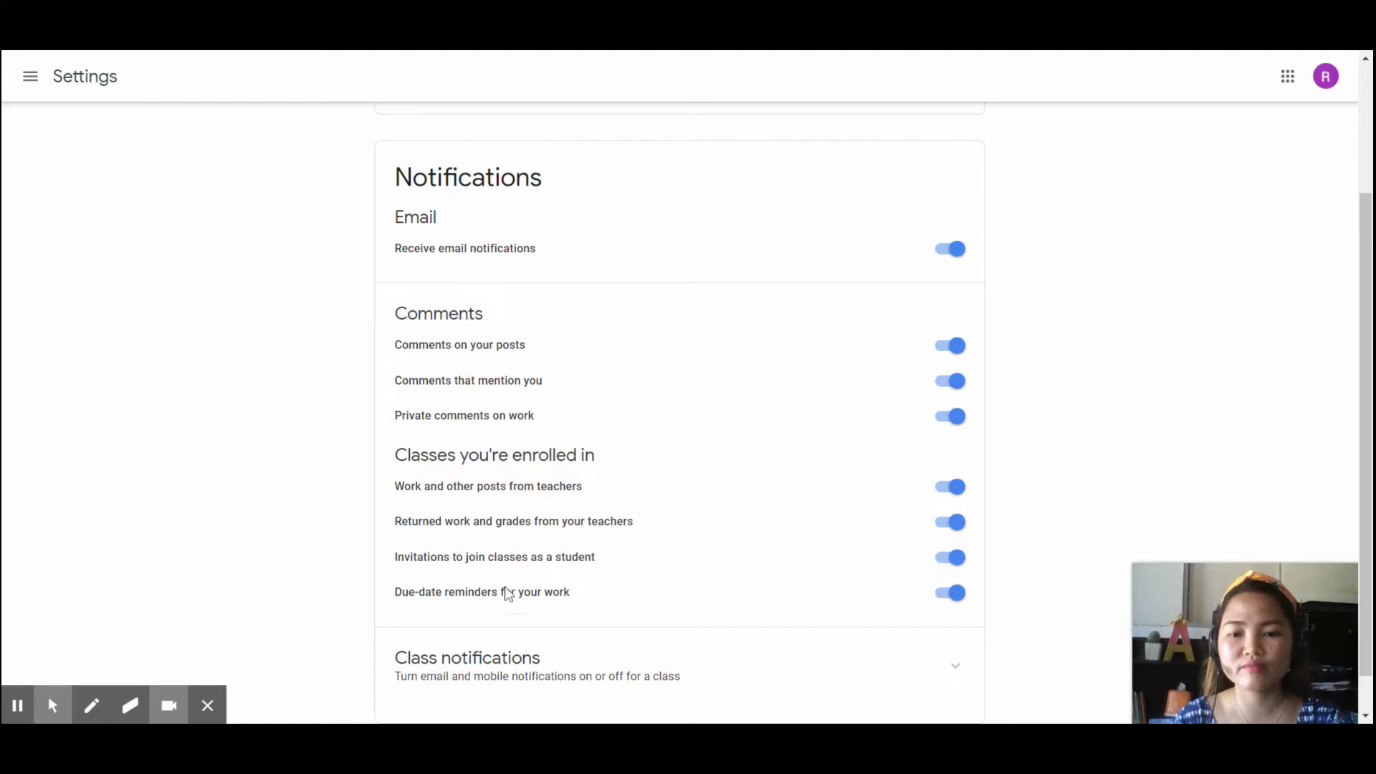
scroll(737, 447, down, 1)
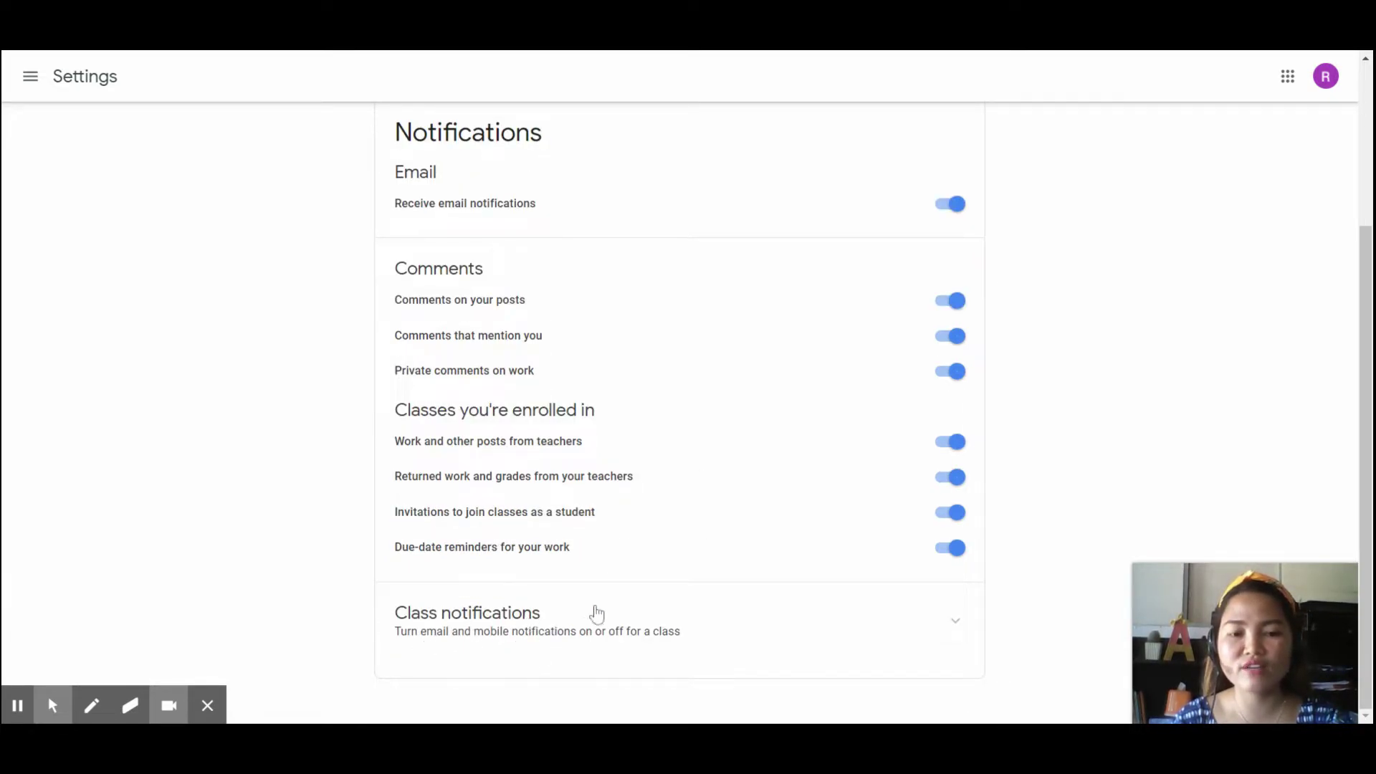
scroll(458, 289, up, 5)
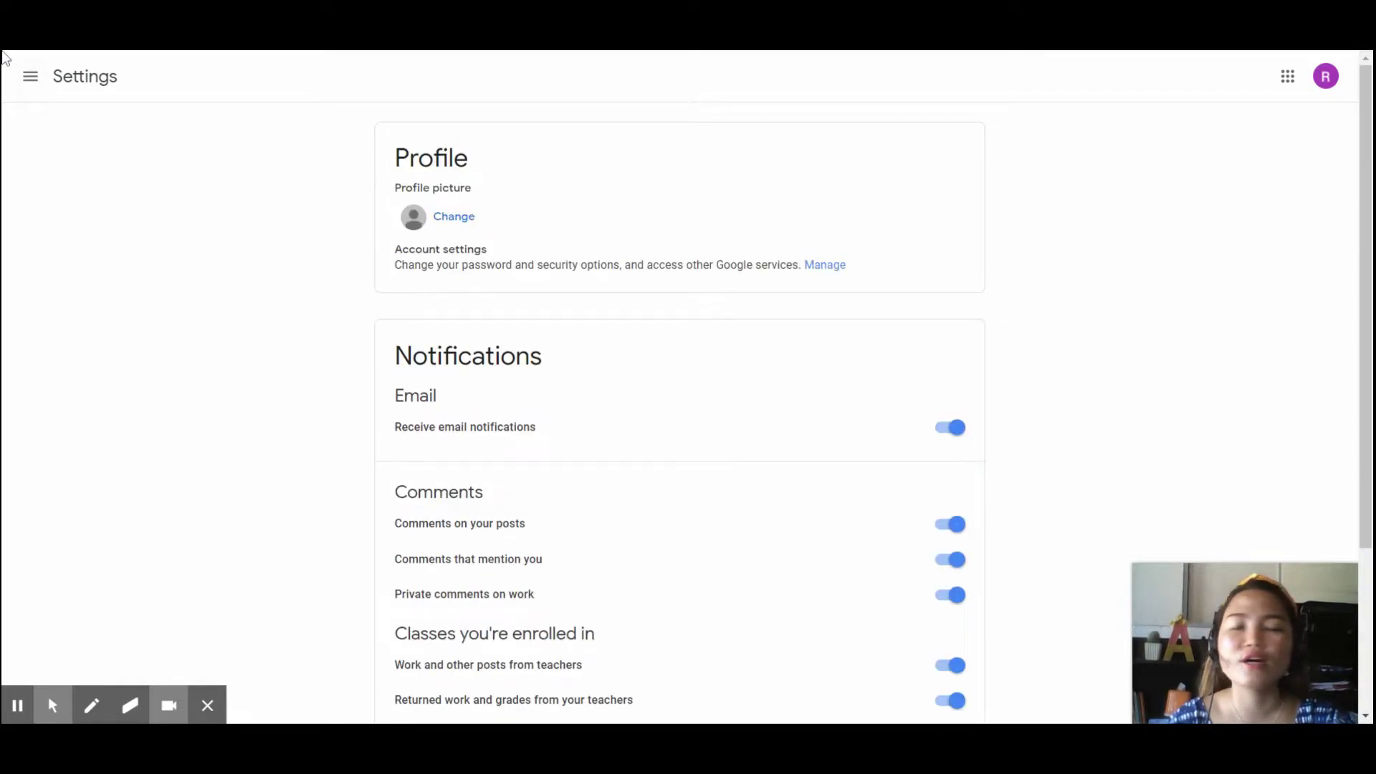
Step: Return to the class list and open the Sampaguita English class
click(30, 75)
click(83, 82)
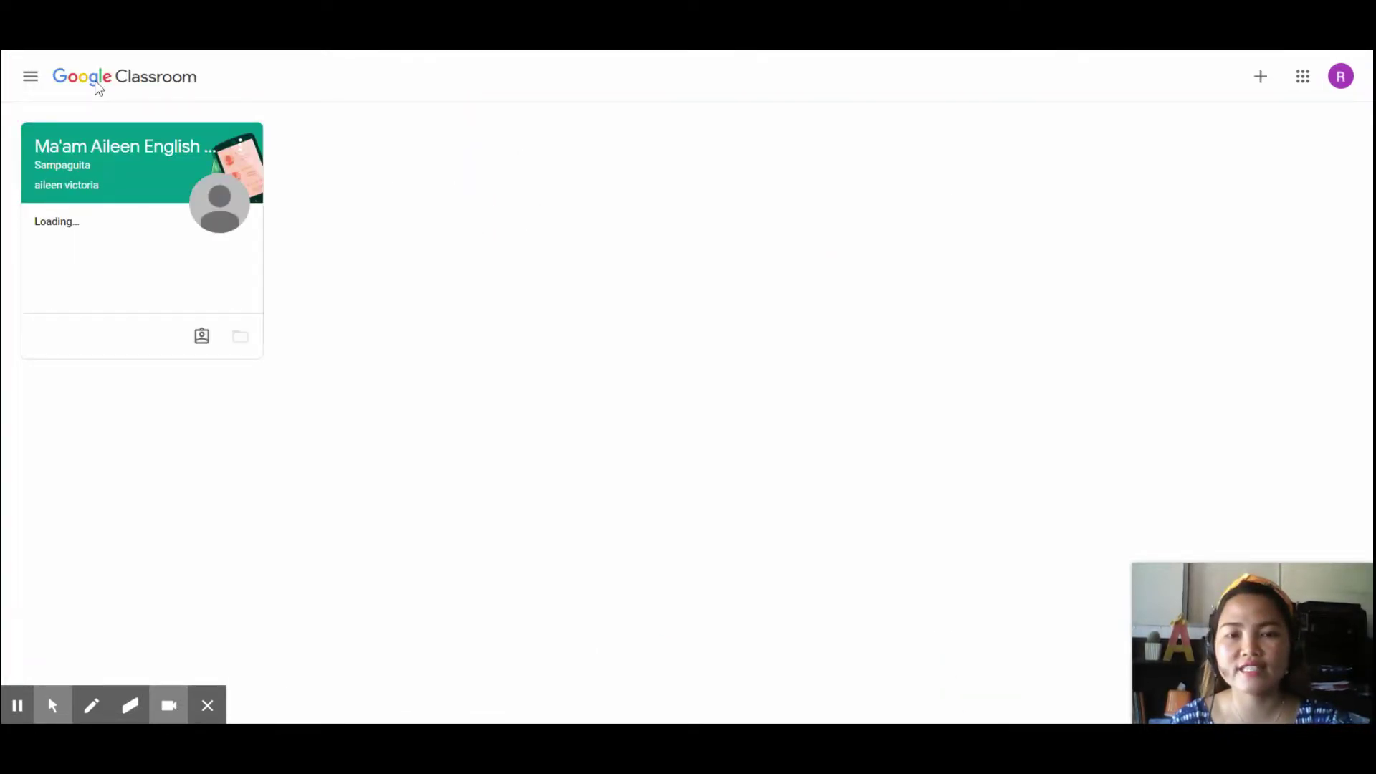
double_click(123, 146)
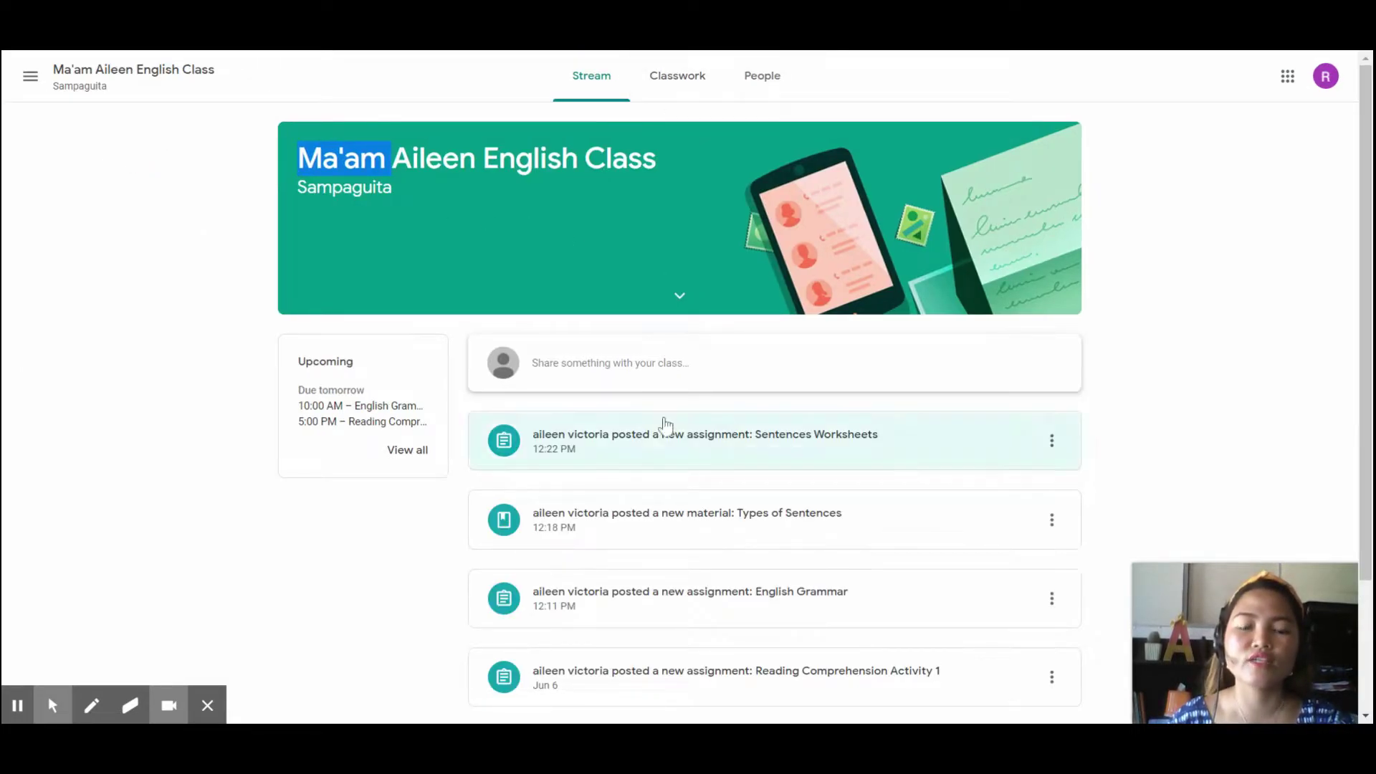
Step: In the class's classwork, expand the Sentences Worksheets assignment and open its attached Google Slides worksheet
click(678, 79)
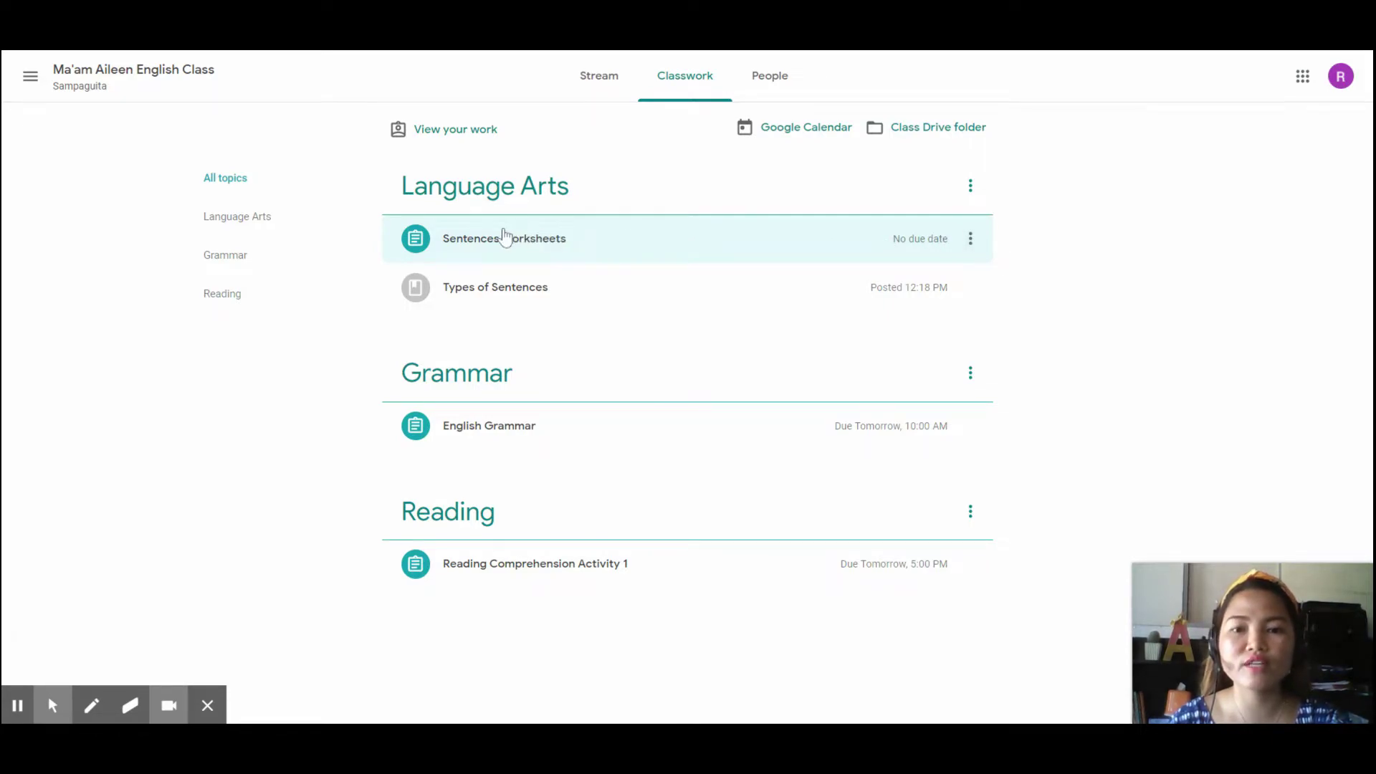
click(482, 248)
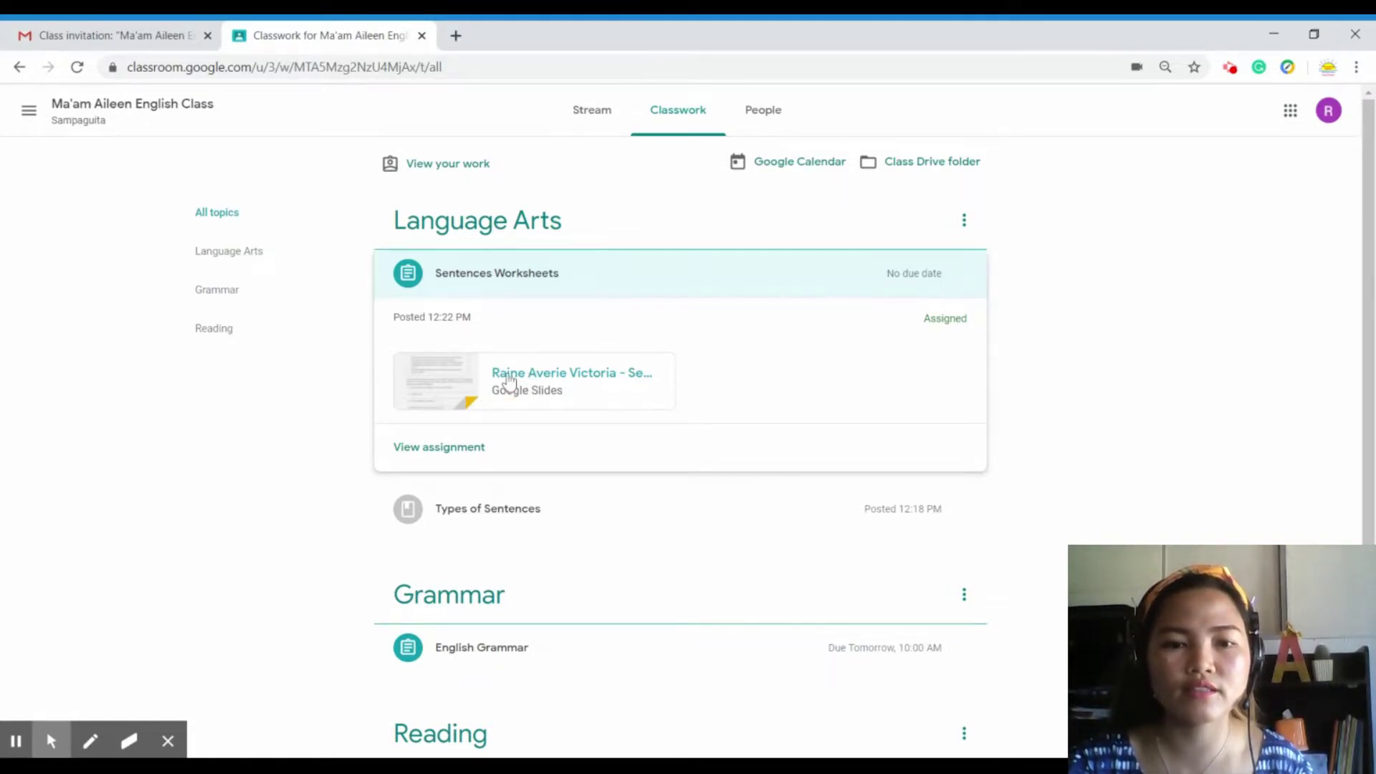
click(510, 378)
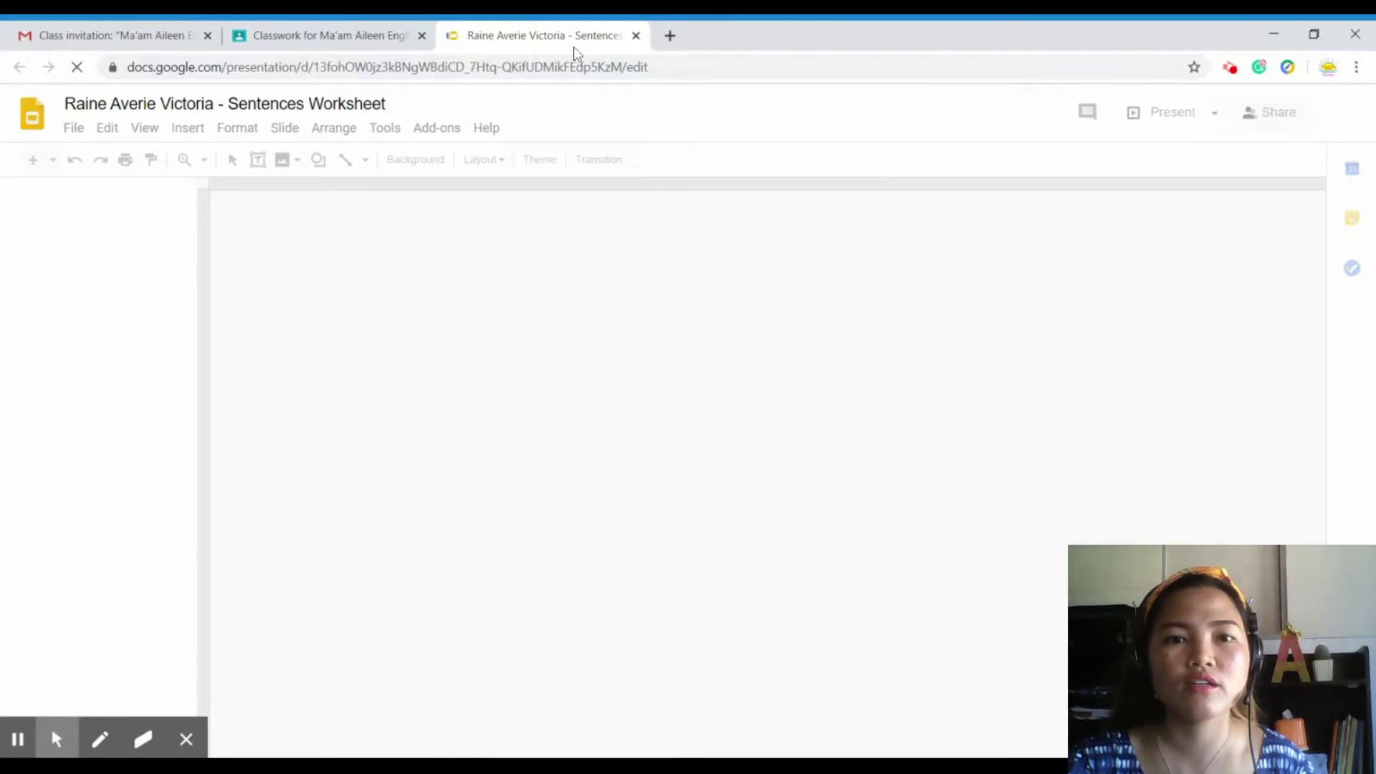